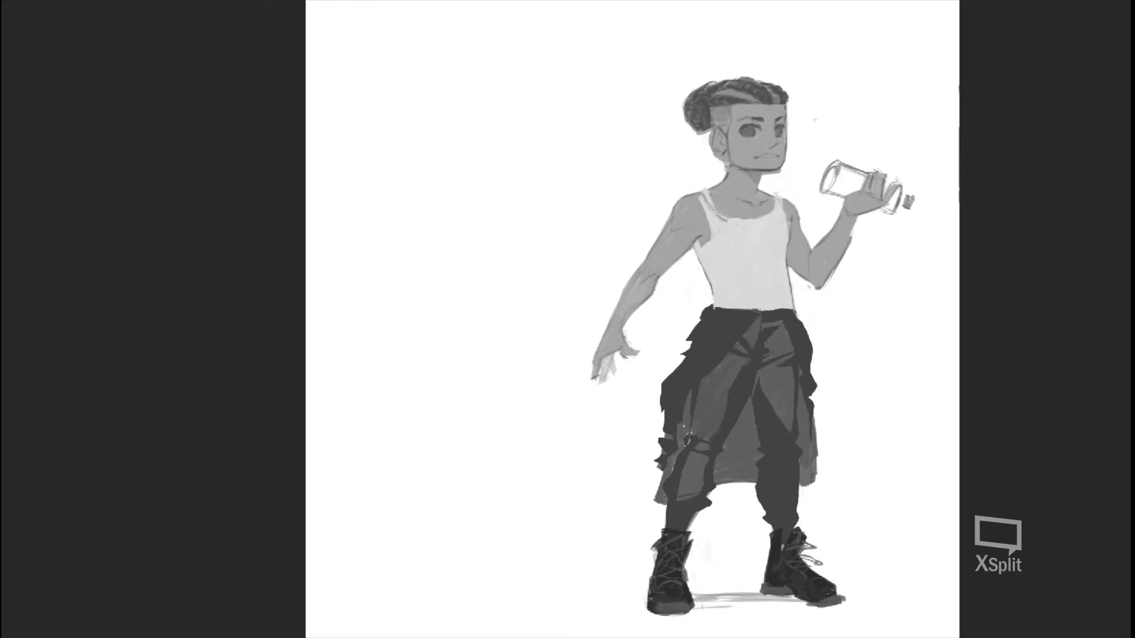
- Cut away the cloth tied around the waist, including the pieces hanging beside and between the legs
{"action": "mouse_move", "coordinate": [666, 503]}
{"action": "left_mouse_down"}
{"action": "mouse_move", "coordinate": [662, 474]}
{"action": "mouse_move", "coordinate": [709, 306]}
{"action": "mouse_move", "coordinate": [659, 516]}
{"action": "left_mouse_up"}
{"action": "key", "text": "ctrl+0"}
{"action": "key", "text": "ctrl+x"}
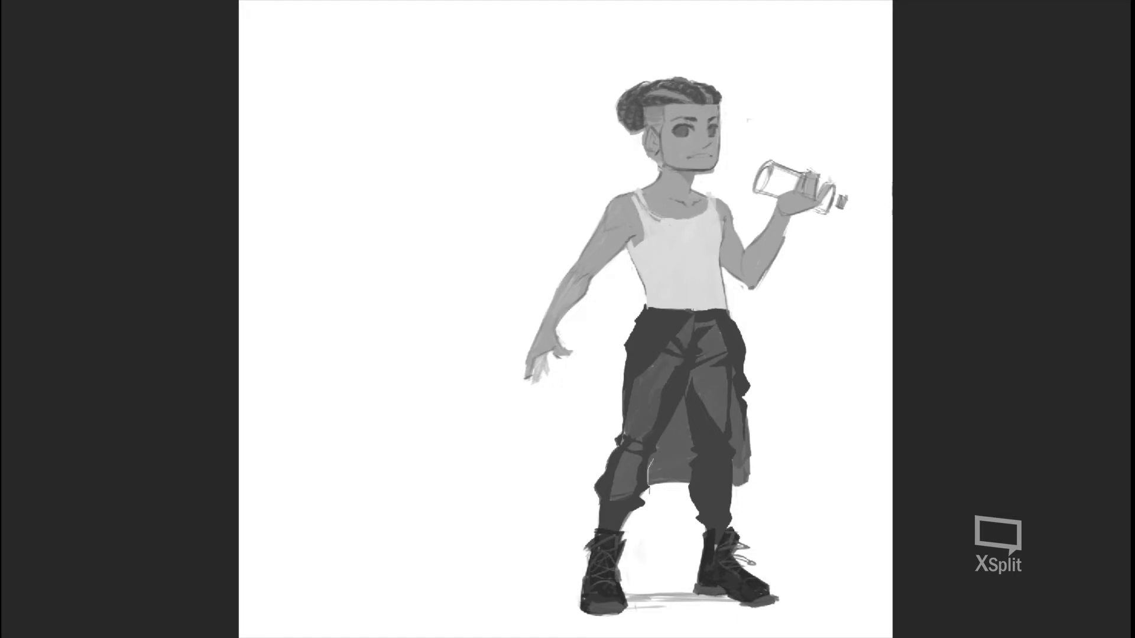
{"action": "mouse_move", "coordinate": [655, 458]}
{"action": "left_mouse_down"}
{"action": "mouse_move", "coordinate": [684, 398]}
{"action": "mouse_move", "coordinate": [698, 521]}
{"action": "left_mouse_up"}
{"action": "key", "text": "ctrl+x"}
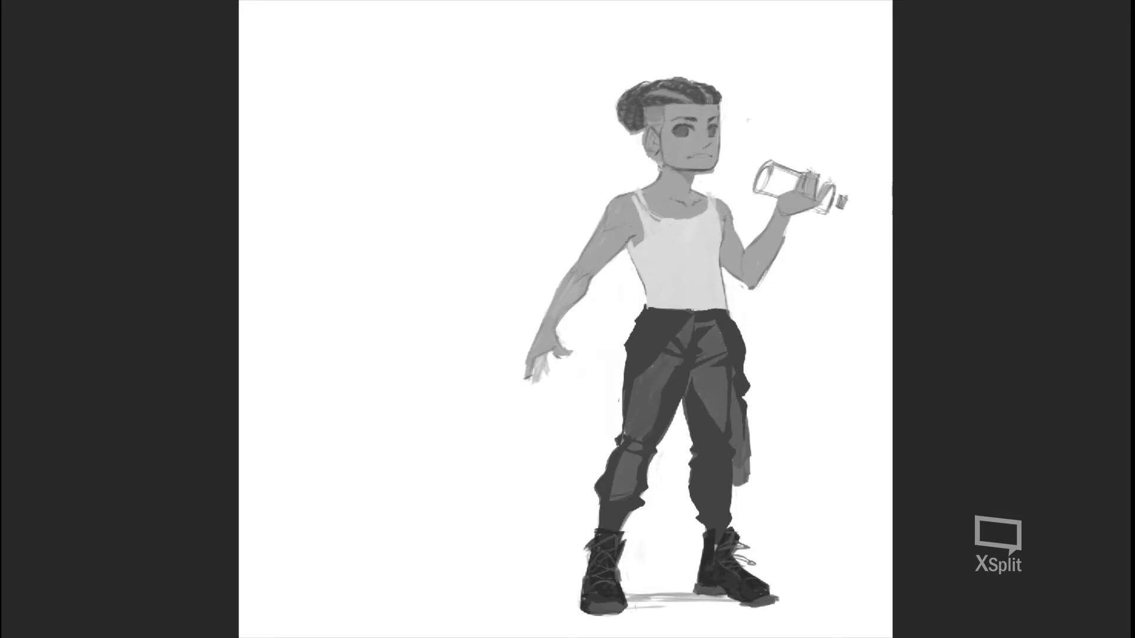
{"action": "mouse_move", "coordinate": [618, 408]}
{"action": "left_mouse_down"}
{"action": "mouse_move", "coordinate": [639, 342]}
{"action": "mouse_move", "coordinate": [614, 358]}
{"action": "mouse_move", "coordinate": [614, 406]}
{"action": "left_mouse_up"}
{"action": "key", "text": "ctrl+x"}
{"action": "mouse_move", "coordinate": [732, 498]}
{"action": "left_mouse_down"}
{"action": "mouse_move", "coordinate": [732, 335]}
{"action": "mouse_move", "coordinate": [777, 430]}
{"action": "mouse_move", "coordinate": [735, 504]}
{"action": "left_mouse_up"}
{"action": "key", "text": "ctrl+x"}
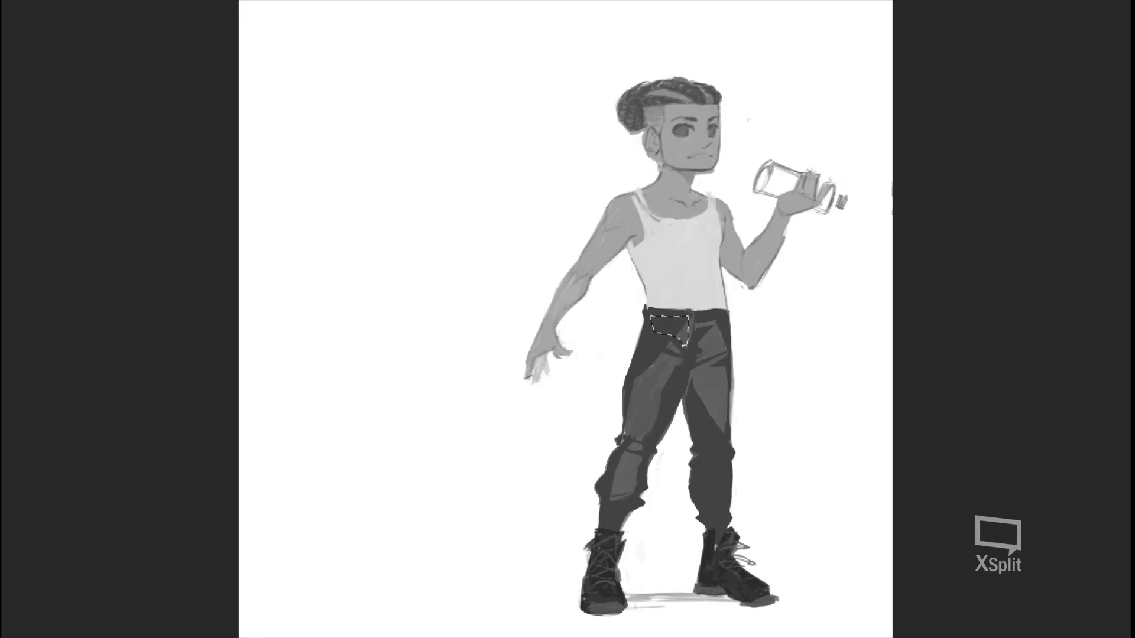
- Fill the selected hip area with dark grey and paint a light button and small belt loops on the waistband
{"action": "key", "text": "alt+BackSpace"}
{"action": "key", "text": "ctrl+d"}
{"action": "left_click", "coordinate": [689, 323]}
{"action": "left_click", "coordinate": [697, 323]}
{"action": "key", "text": "ctrl+z"}
{"action": "left_click", "coordinate": [697, 323]}
{"action": "left_click_drag", "start_coordinate": [653, 324], "coordinate": [664, 324]}
- Paint a wide dark grey strap running diagonally across the chest from the shoulder to the opposite ribs
{"action": "left_click_drag", "start_coordinate": [713, 198], "coordinate": [642, 277]}
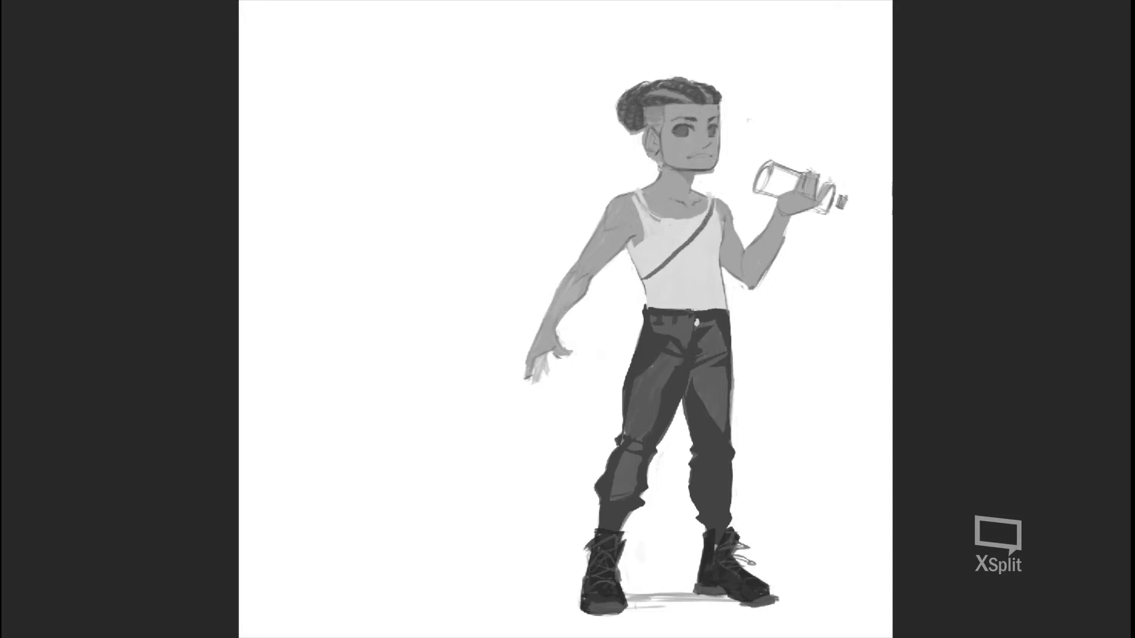
{"action": "left_click_drag", "start_coordinate": [712, 196], "coordinate": [693, 229]}
{"action": "left_click_drag", "start_coordinate": [705, 202], "coordinate": [688, 235]}
{"action": "left_click_drag", "start_coordinate": [705, 194], "coordinate": [643, 269]}
{"action": "left_click_drag", "start_coordinate": [698, 220], "coordinate": [642, 277]}
{"action": "left_click_drag", "start_coordinate": [707, 210], "coordinate": [644, 273]}
{"action": "left_click_drag", "start_coordinate": [687, 240], "coordinate": [644, 276]}
{"action": "left_click_drag", "start_coordinate": [712, 197], "coordinate": [693, 233]}
{"action": "mouse_move", "coordinate": [701, 194]}
{"action": "left_mouse_down"}
{"action": "mouse_move", "coordinate": [716, 195]}
{"action": "mouse_move", "coordinate": [711, 213]}
{"action": "mouse_move", "coordinate": [635, 270]}
{"action": "left_mouse_up"}
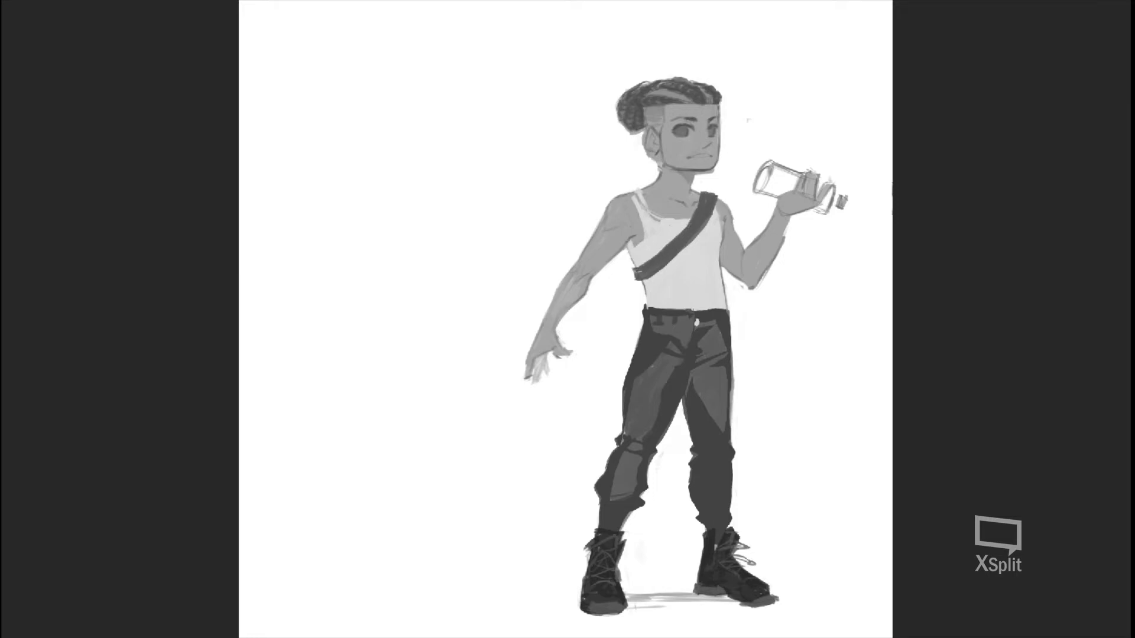
- Paint a boxy dark grey bag under the arm at the lower end of the chest strap
{"action": "left_click_drag", "start_coordinate": [699, 234], "coordinate": [633, 285]}
{"action": "left_click_drag", "start_coordinate": [631, 270], "coordinate": [631, 303]}
{"action": "mouse_move", "coordinate": [631, 302]}
{"action": "left_mouse_down"}
{"action": "mouse_move", "coordinate": [635, 285]}
{"action": "mouse_move", "coordinate": [641, 303]}
{"action": "mouse_move", "coordinate": [629, 315]}
{"action": "mouse_move", "coordinate": [642, 304]}
{"action": "mouse_move", "coordinate": [625, 323]}
{"action": "mouse_move", "coordinate": [644, 320]}
{"action": "mouse_move", "coordinate": [632, 324]}
{"action": "left_mouse_up"}
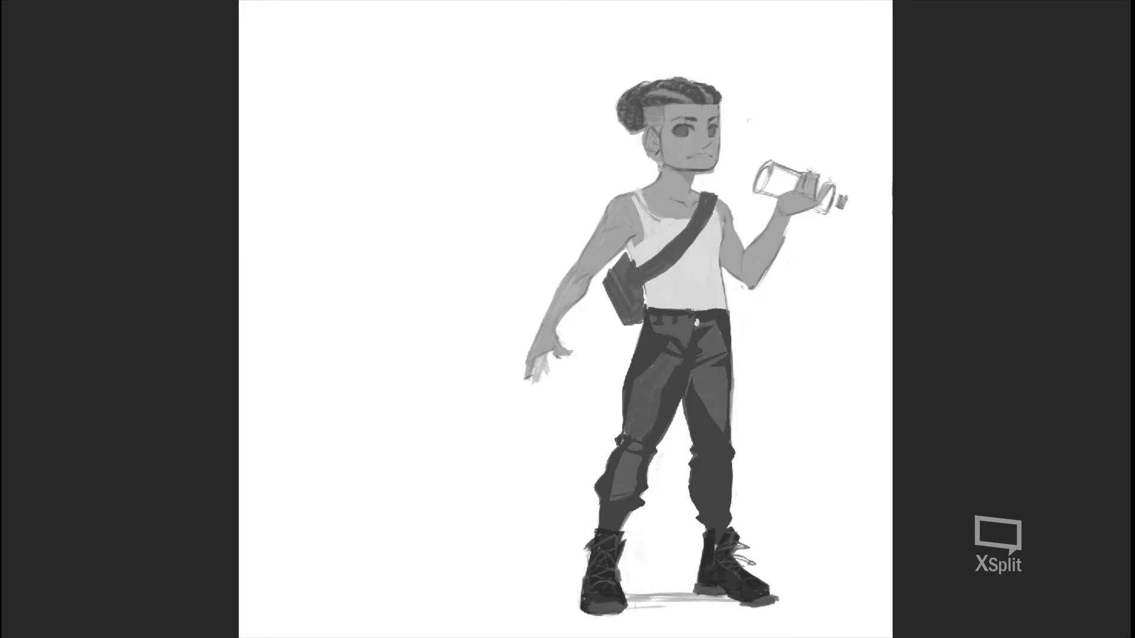
{"action": "mouse_move", "coordinate": [628, 254]}
{"action": "left_mouse_down"}
{"action": "mouse_move", "coordinate": [600, 272]}
{"action": "mouse_move", "coordinate": [624, 252]}
{"action": "mouse_move", "coordinate": [637, 266]}
{"action": "left_mouse_up"}
{"action": "left_click_drag", "start_coordinate": [640, 287], "coordinate": [646, 299]}
{"action": "left_click_drag", "start_coordinate": [661, 273], "coordinate": [740, 298]}
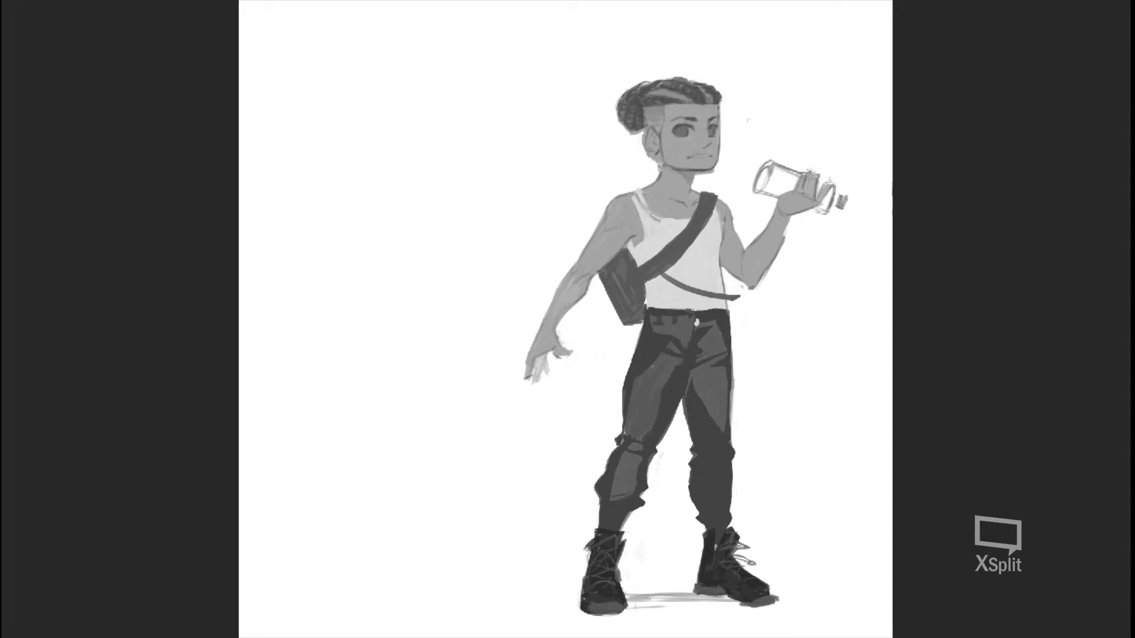
{"action": "left_click_drag", "start_coordinate": [817, 64], "coordinate": [820, 54]}
{"action": "key", "text": "ctrl+z"}
{"action": "key", "text": "ctrl+z"}
- Paint a dark belt slanting across the hips from the waist to the outer thigh below the bottle arm
{"action": "left_click_drag", "start_coordinate": [653, 325], "coordinate": [740, 384]}
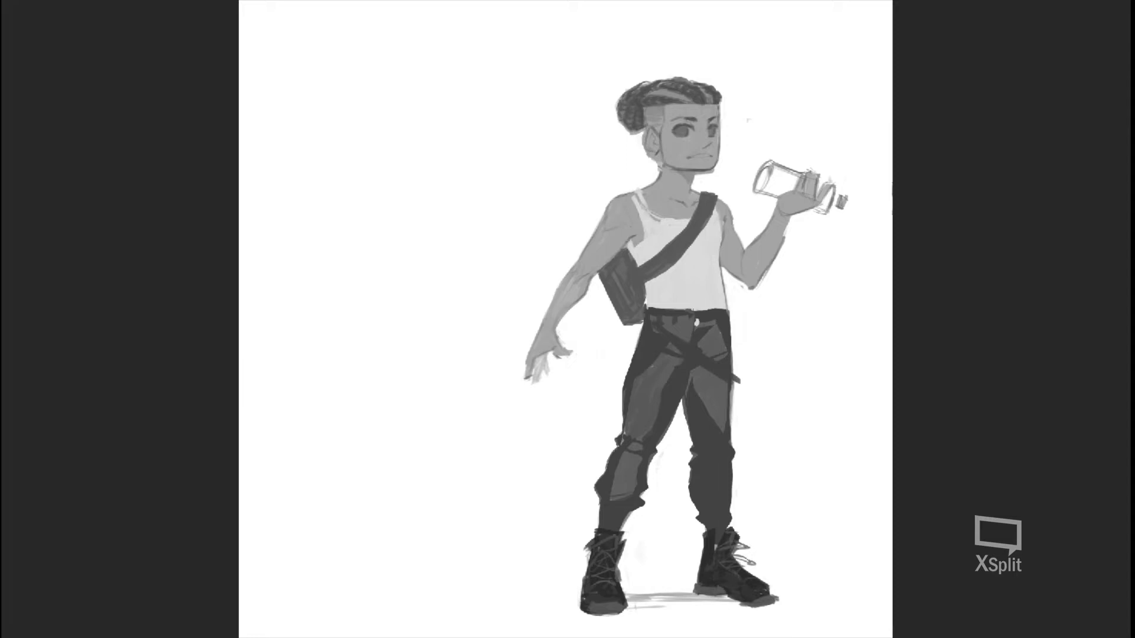
{"action": "left_click_drag", "start_coordinate": [732, 363], "coordinate": [736, 368]}
{"action": "left_click_drag", "start_coordinate": [663, 317], "coordinate": [672, 329]}
{"action": "mouse_move", "coordinate": [733, 362]}
{"action": "left_mouse_down"}
{"action": "mouse_move", "coordinate": [739, 381]}
{"action": "mouse_move", "coordinate": [734, 348]}
{"action": "left_mouse_up"}
{"action": "left_click_drag", "start_coordinate": [672, 330], "coordinate": [687, 341]}
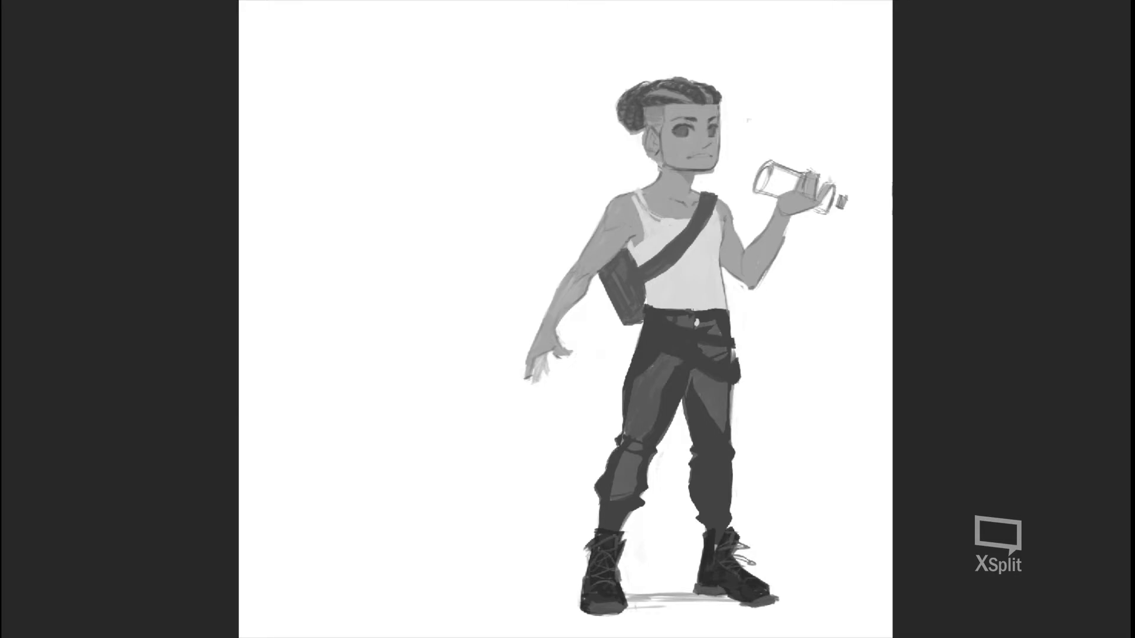
- Thicken the slanted belt at both hips and shape a dark pouch at its lower end
{"action": "left_click_drag", "start_coordinate": [643, 318], "coordinate": [635, 339]}
{"action": "left_click_drag", "start_coordinate": [733, 341], "coordinate": [736, 350]}
{"action": "left_click_drag", "start_coordinate": [736, 379], "coordinate": [732, 406]}
{"action": "key", "text": "ctrl+z"}
{"action": "left_click_drag", "start_coordinate": [740, 358], "coordinate": [739, 376]}
- Add detail marks to the bag and chest strap and darken the lower part of the bag
{"action": "left_click_drag", "start_coordinate": [628, 274], "coordinate": [627, 286]}
{"action": "left_click_drag", "start_coordinate": [659, 264], "coordinate": [654, 270]}
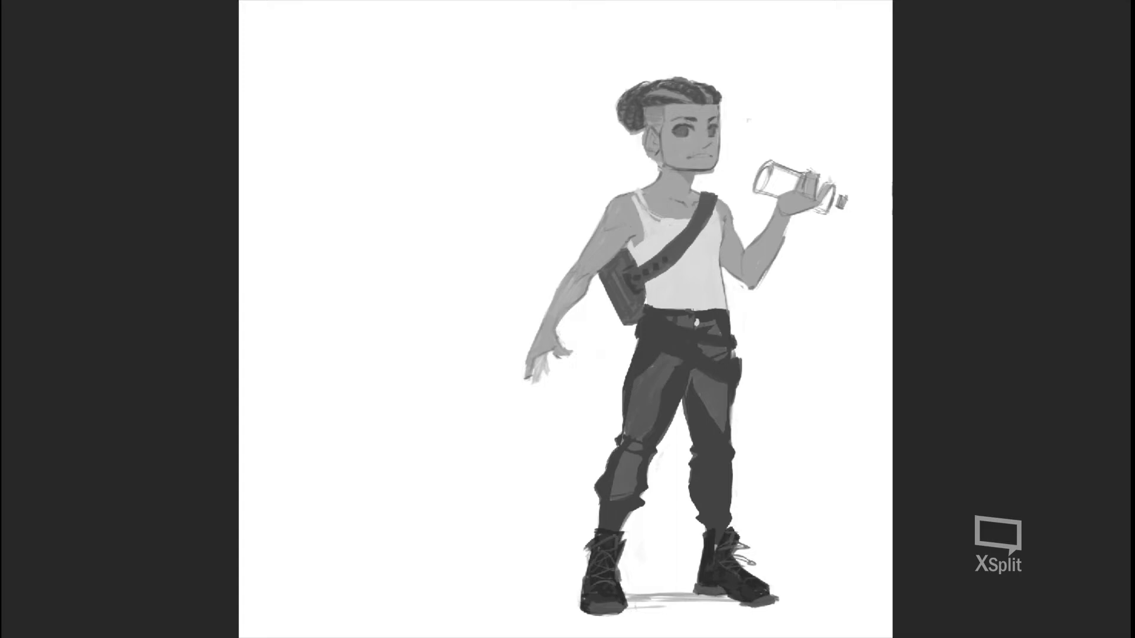
{"action": "mouse_move", "coordinate": [621, 308]}
{"action": "left_mouse_down"}
{"action": "mouse_move", "coordinate": [641, 298]}
{"action": "mouse_move", "coordinate": [622, 324]}
{"action": "left_mouse_up"}
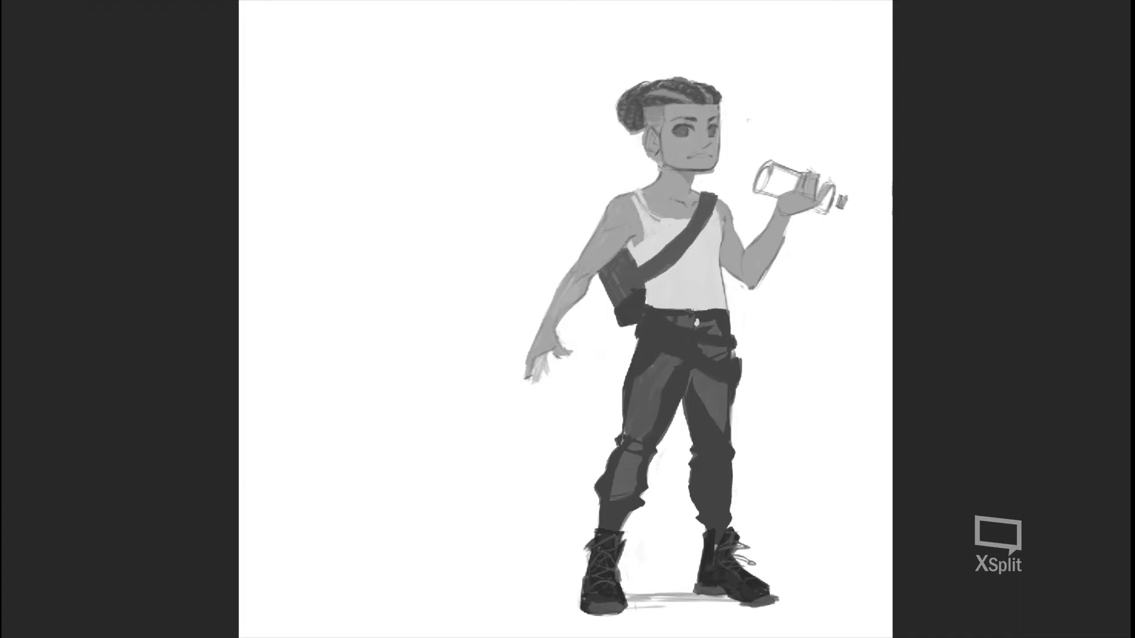
- Paint light grey canisters along the chest strap and beside both hips
{"action": "left_click_drag", "start_coordinate": [647, 255], "coordinate": [662, 293]}
{"action": "left_click_drag", "start_coordinate": [643, 251], "coordinate": [661, 292]}
{"action": "left_click_drag", "start_coordinate": [653, 242], "coordinate": [668, 289]}
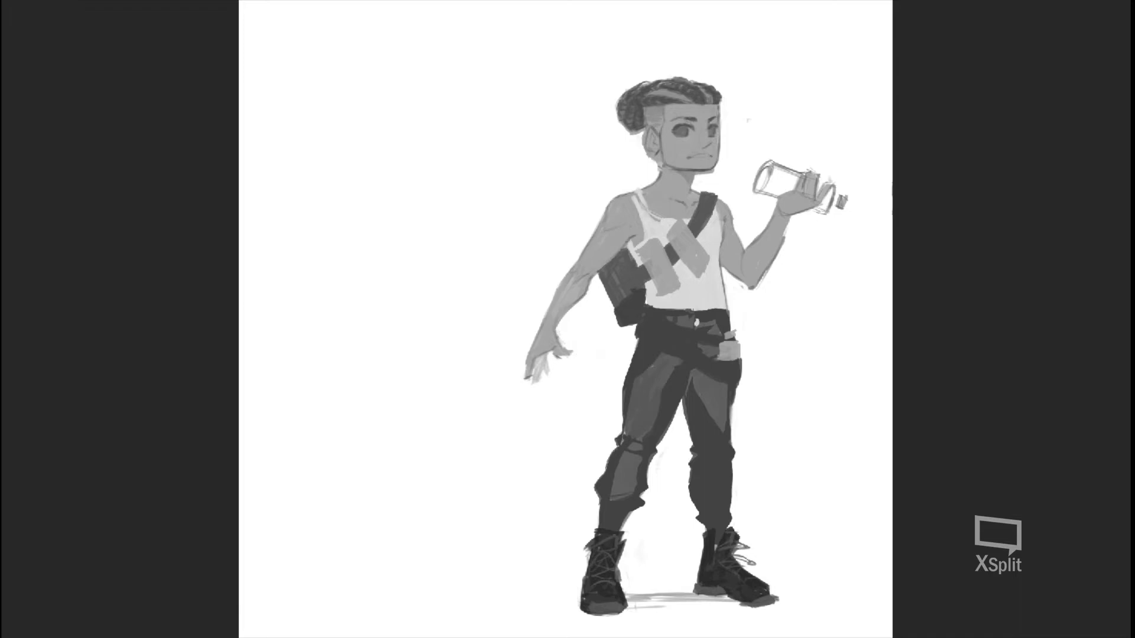
{"action": "left_click_drag", "start_coordinate": [701, 276], "coordinate": [711, 265]}
{"action": "left_click_drag", "start_coordinate": [638, 263], "coordinate": [673, 219]}
{"action": "left_click_drag", "start_coordinate": [661, 241], "coordinate": [666, 233]}
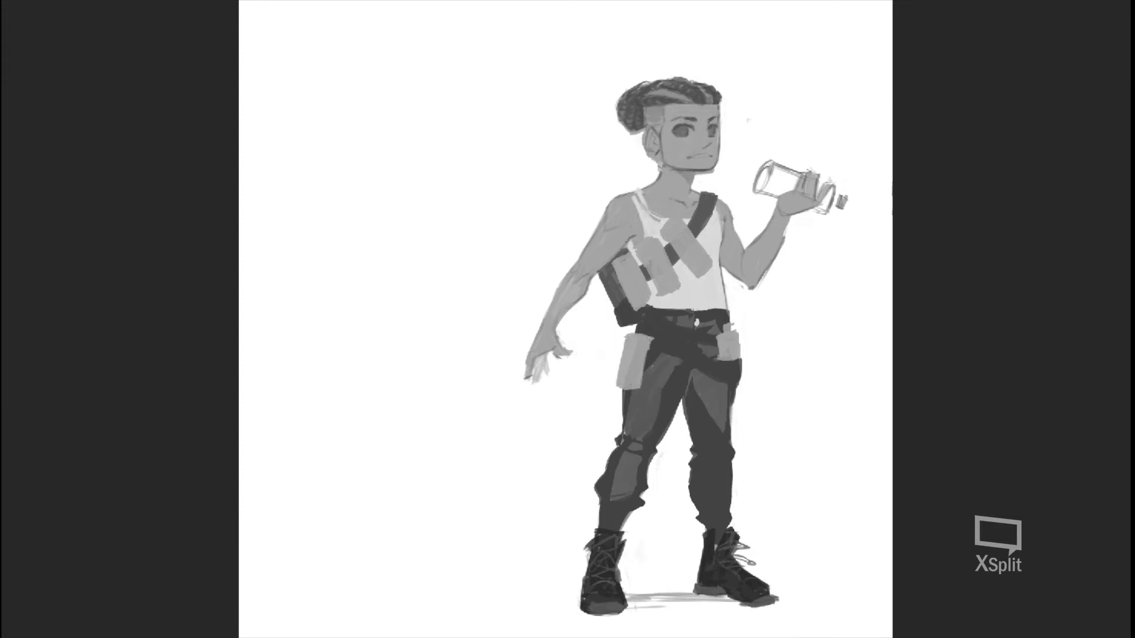
- Square off the canister in the hip pouch and remove the canister painted over the bag
{"action": "left_click_drag", "start_coordinate": [723, 325], "coordinate": [737, 333]}
{"action": "left_click_drag", "start_coordinate": [717, 328], "coordinate": [718, 341]}
{"action": "left_click_drag", "start_coordinate": [640, 269], "coordinate": [642, 296]}
{"action": "left_click_drag", "start_coordinate": [616, 259], "coordinate": [649, 352]}
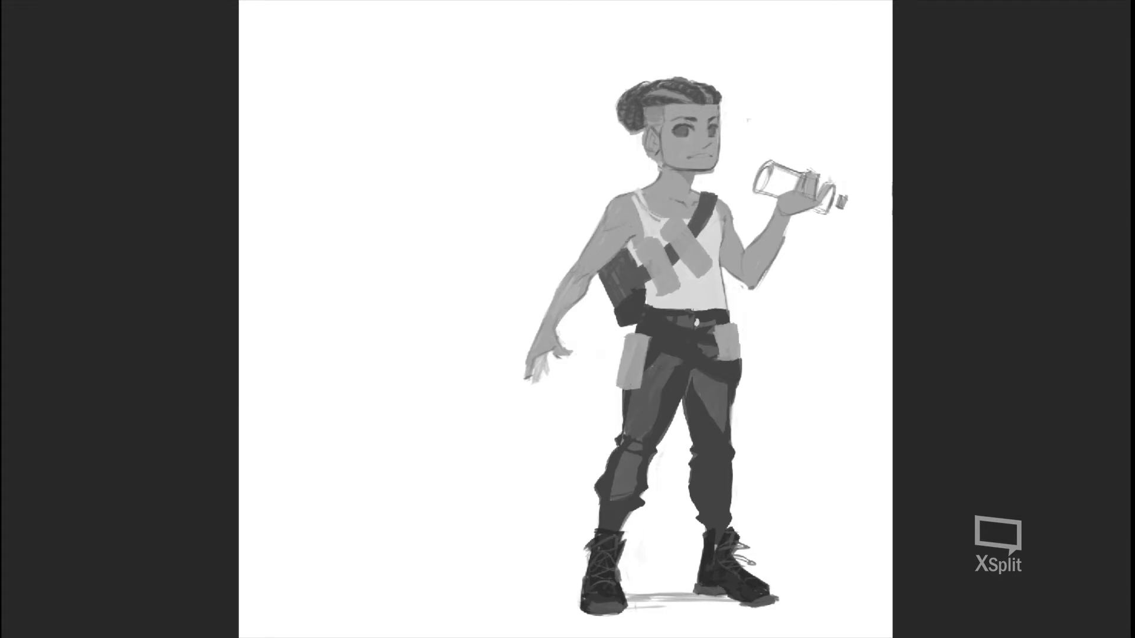
- Paint a light band around the upper thigh below the hip canister and reshape its edges
{"action": "mouse_move", "coordinate": [647, 364]}
{"action": "left_mouse_down"}
{"action": "mouse_move", "coordinate": [690, 378]}
{"action": "mouse_move", "coordinate": [679, 382]}
{"action": "mouse_move", "coordinate": [689, 391]}
{"action": "mouse_move", "coordinate": [671, 389]}
{"action": "mouse_move", "coordinate": [682, 393]}
{"action": "left_mouse_up"}
{"action": "left_click_drag", "start_coordinate": [651, 373], "coordinate": [668, 376]}
{"action": "left_click_drag", "start_coordinate": [681, 389], "coordinate": [683, 394]}
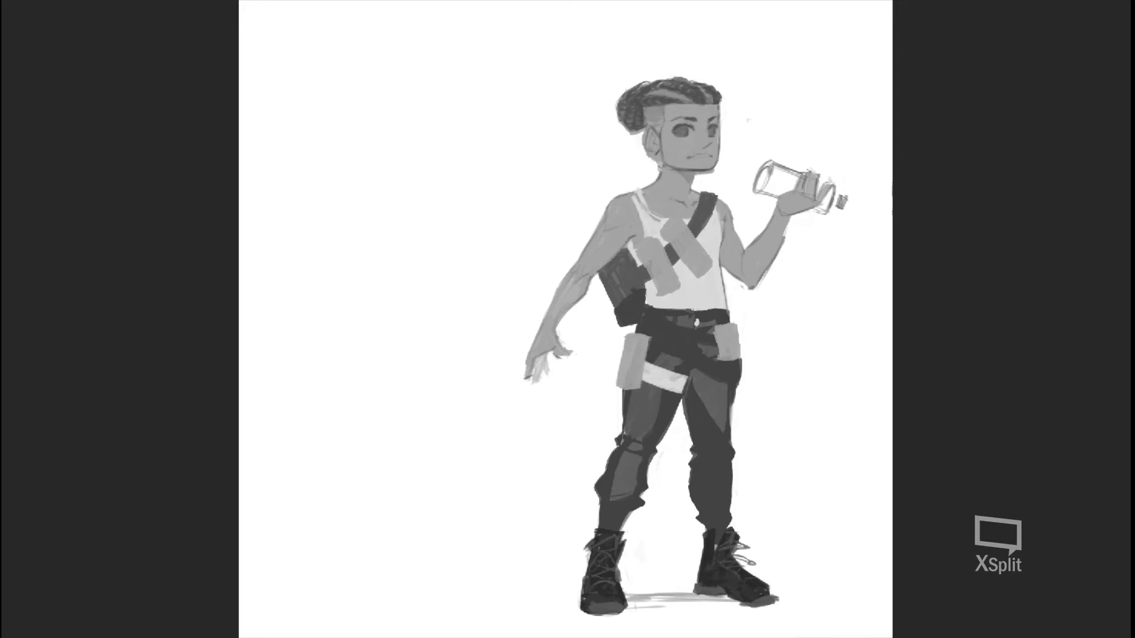
{"action": "mouse_move", "coordinate": [644, 363]}
{"action": "left_mouse_down"}
{"action": "mouse_move", "coordinate": [687, 376]}
{"action": "mouse_move", "coordinate": [685, 392]}
{"action": "left_mouse_up"}
{"action": "left_click_drag", "start_coordinate": [641, 381], "coordinate": [688, 393]}
{"action": "mouse_move", "coordinate": [633, 391]}
{"action": "left_mouse_down"}
{"action": "mouse_move", "coordinate": [687, 395]}
{"action": "mouse_move", "coordinate": [678, 401]}
{"action": "mouse_move", "coordinate": [684, 381]}
{"action": "mouse_move", "coordinate": [672, 380]}
{"action": "mouse_move", "coordinate": [686, 392]}
{"action": "mouse_move", "coordinate": [684, 382]}
{"action": "left_mouse_up"}
{"action": "mouse_move", "coordinate": [673, 382]}
{"action": "left_mouse_down"}
{"action": "mouse_move", "coordinate": [689, 388]}
{"action": "mouse_move", "coordinate": [673, 399]}
{"action": "left_mouse_up"}
{"action": "left_click_drag", "start_coordinate": [635, 392], "coordinate": [660, 399]}
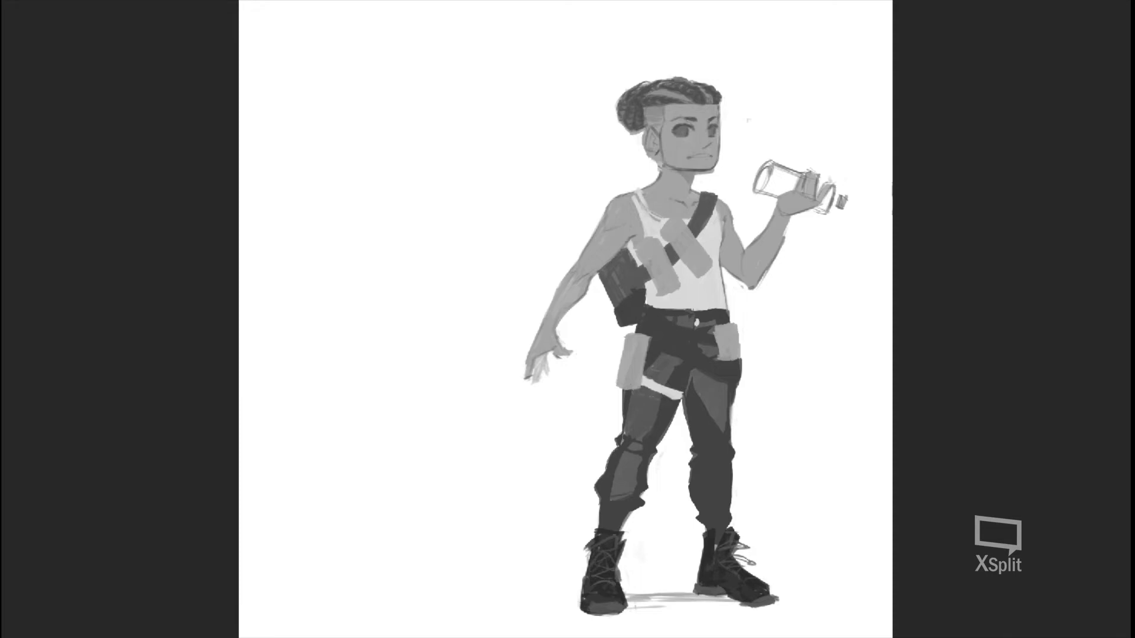
- Undo the strokes that narrowed the thigh band and refine it as a wider curved band
{"action": "key", "text": "ctrl+z"}
{"action": "key", "text": "ctrl+z"}
{"action": "key", "text": "ctrl+z"}
{"action": "key", "text": "ctrl+z"}
{"action": "key", "text": "ctrl+z"}
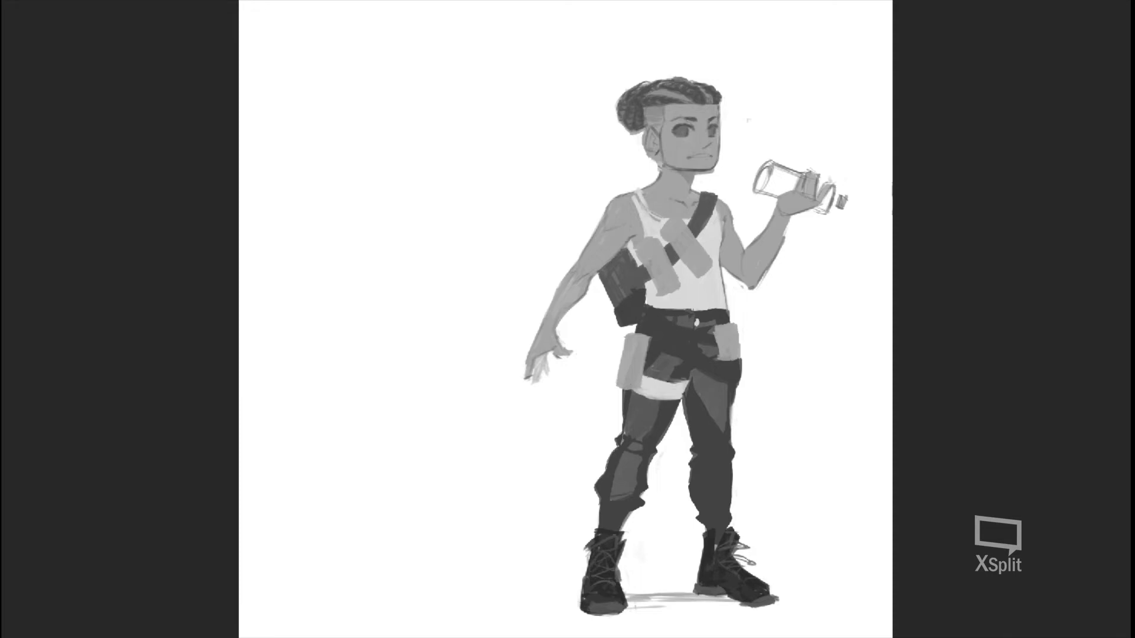
{"action": "left_click_drag", "start_coordinate": [642, 379], "coordinate": [685, 383]}
{"action": "left_click_drag", "start_coordinate": [644, 384], "coordinate": [687, 382]}
{"action": "key", "text": "ctrl+z"}
{"action": "key", "text": "ctrl+z"}
{"action": "mouse_move", "coordinate": [643, 379]}
{"action": "left_mouse_down"}
{"action": "mouse_move", "coordinate": [688, 383]}
{"action": "mouse_move", "coordinate": [683, 399]}
{"action": "left_mouse_up"}
- Move the loose hip canister down onto the outer thigh and nudge it against the light thigh band
{"action": "key", "text": "ctrl+comma"}
{"action": "key", "text": "ctrl+comma"}
{"action": "key", "text": "ctrl+comma"}
{"action": "key", "text": "ctrl+comma"}
{"action": "key", "text": "ctrl+comma"}
{"action": "key", "text": "ctrl+comma"}
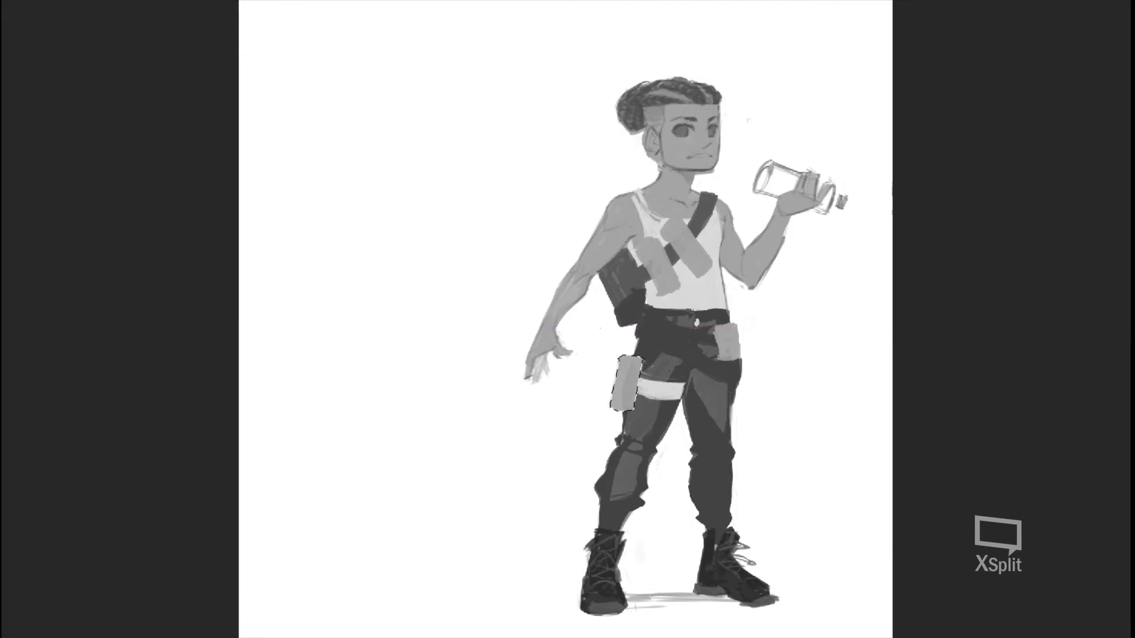
{"action": "left_click_drag", "start_coordinate": [627, 383], "coordinate": [623, 382]}
{"action": "key", "text": "Right"}
{"action": "key", "text": "Right"}
{"action": "key", "text": "Right"}
{"action": "key", "text": "Right"}
{"action": "key", "text": "Right"}
{"action": "key", "text": "Right"}
{"action": "key", "text": "Right"}
{"action": "key", "text": "Right"}
{"action": "key", "text": "Right"}
{"action": "key", "text": "Right"}
{"action": "key", "text": "Down"}
{"action": "key", "text": "Down"}
{"action": "key", "text": "Up"}
{"action": "key", "text": "Up"}
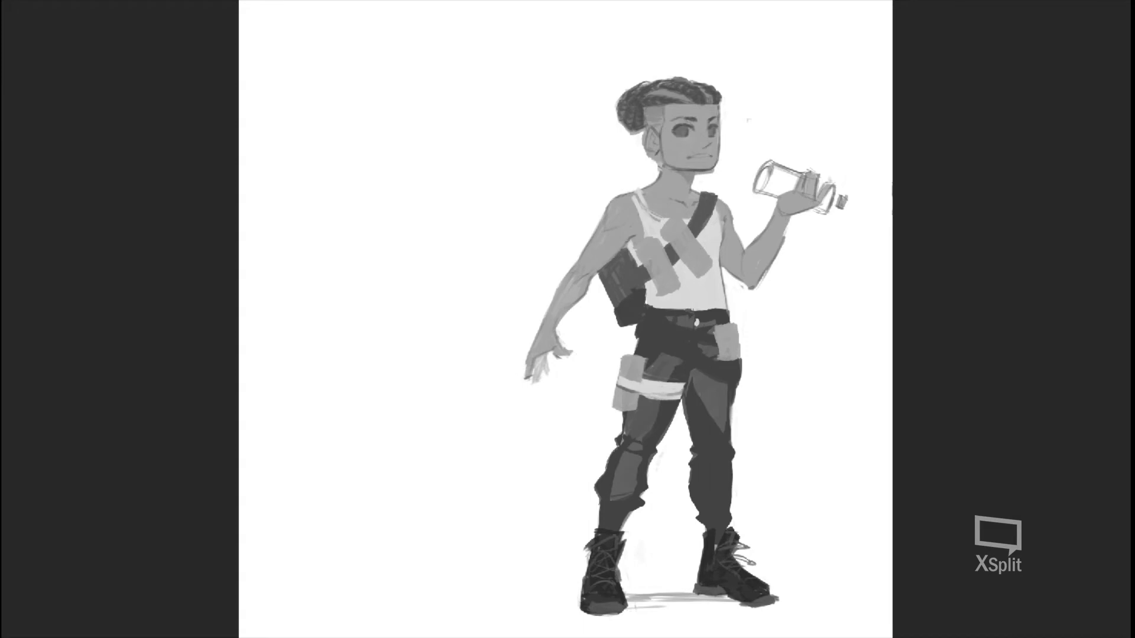
- Trim the outer edge of the canister in the hip pouch and lighten the cap of the thigh canister
{"action": "key", "text": "ctrl+comma"}
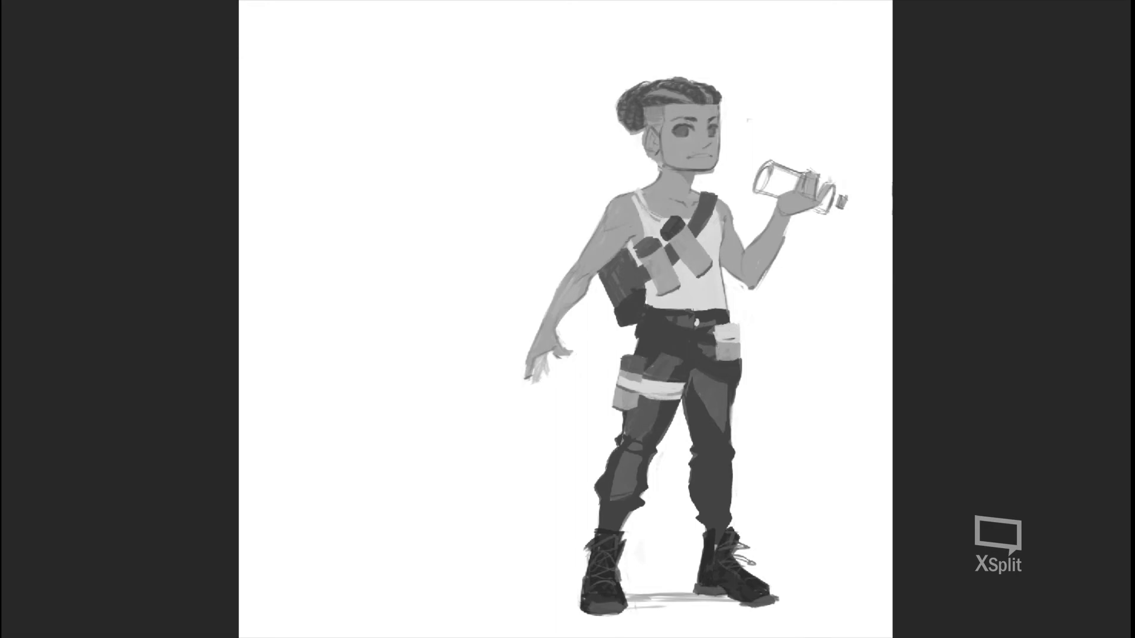
{"action": "left_click_drag", "start_coordinate": [738, 324], "coordinate": [740, 359]}
{"action": "key", "text": "ctrl+comma"}
{"action": "key", "text": "ctrl+shift+z"}
{"action": "mouse_move", "coordinate": [623, 356]}
{"action": "left_mouse_down"}
{"action": "mouse_move", "coordinate": [647, 359]}
{"action": "mouse_move", "coordinate": [623, 370]}
{"action": "left_mouse_up"}
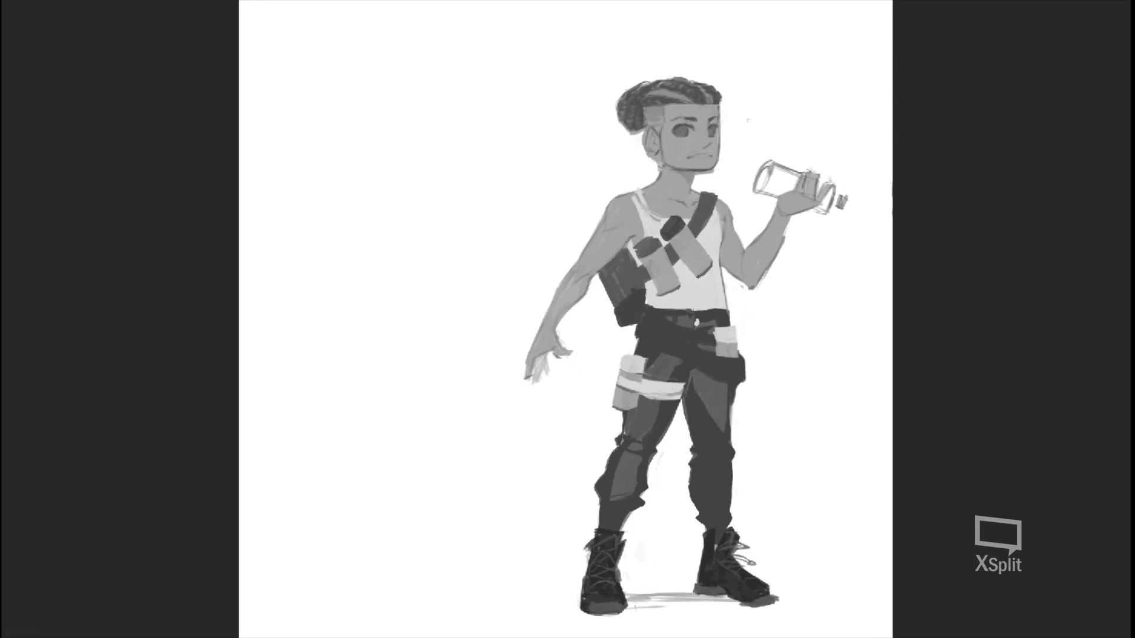
- Select the area around the chest canisters and bag and lighten their tones with a Levels adjustment
{"action": "key", "text": "ctrl+z"}
{"action": "key", "text": "ctrl+z"}
{"action": "mouse_move", "coordinate": [618, 295]}
{"action": "left_mouse_down"}
{"action": "mouse_move", "coordinate": [736, 275]}
{"action": "mouse_move", "coordinate": [695, 213]}
{"action": "mouse_move", "coordinate": [701, 247]}
{"action": "mouse_move", "coordinate": [622, 285]}
{"action": "left_mouse_up"}
{"action": "key", "text": "ctrl+l"}
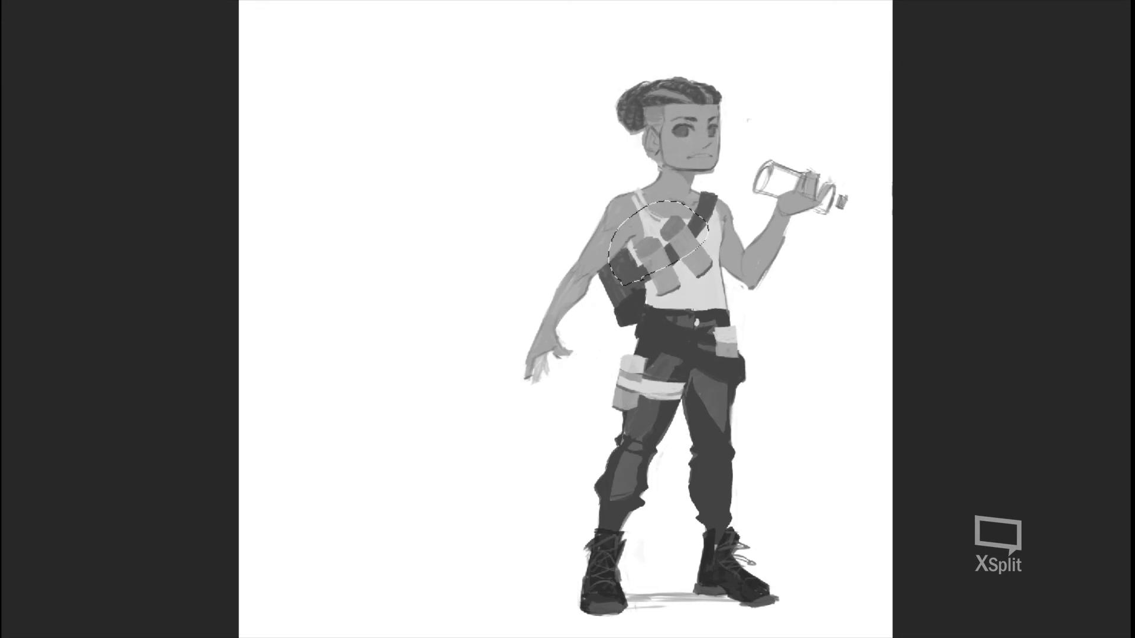
{"action": "key", "text": "ctrl+shift+z"}
{"action": "key", "text": "ctrl+z"}
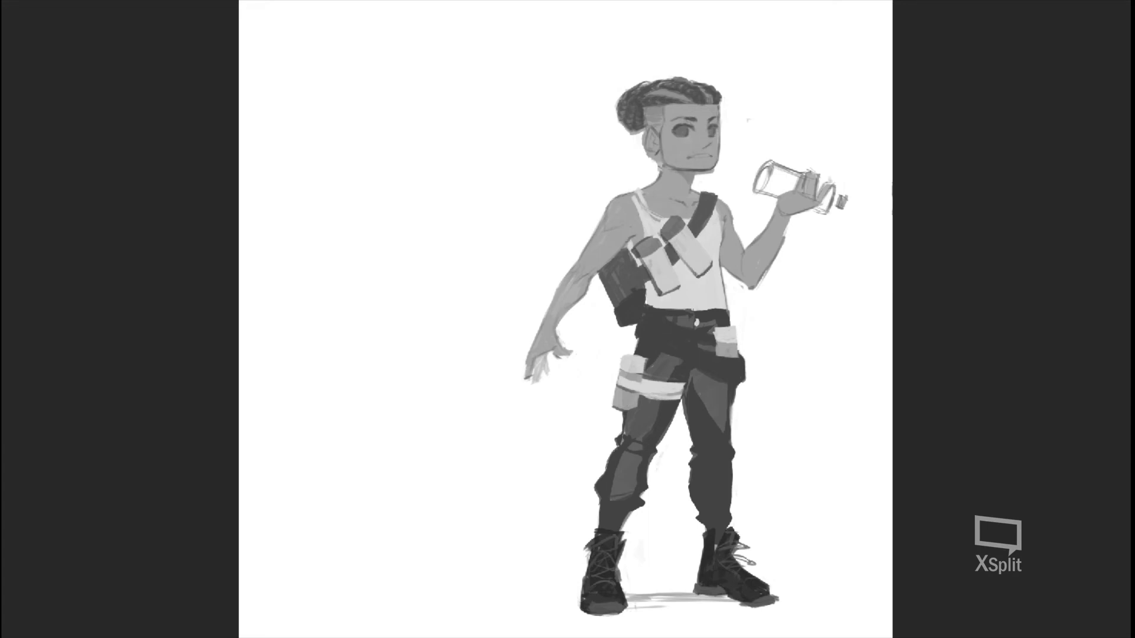
- Clear the studs and the light patch from the shoulder end of the chest strap
{"action": "left_click_drag", "start_coordinate": [826, 276], "coordinate": [750, 355]}
{"action": "key", "text": "ctrl+z"}
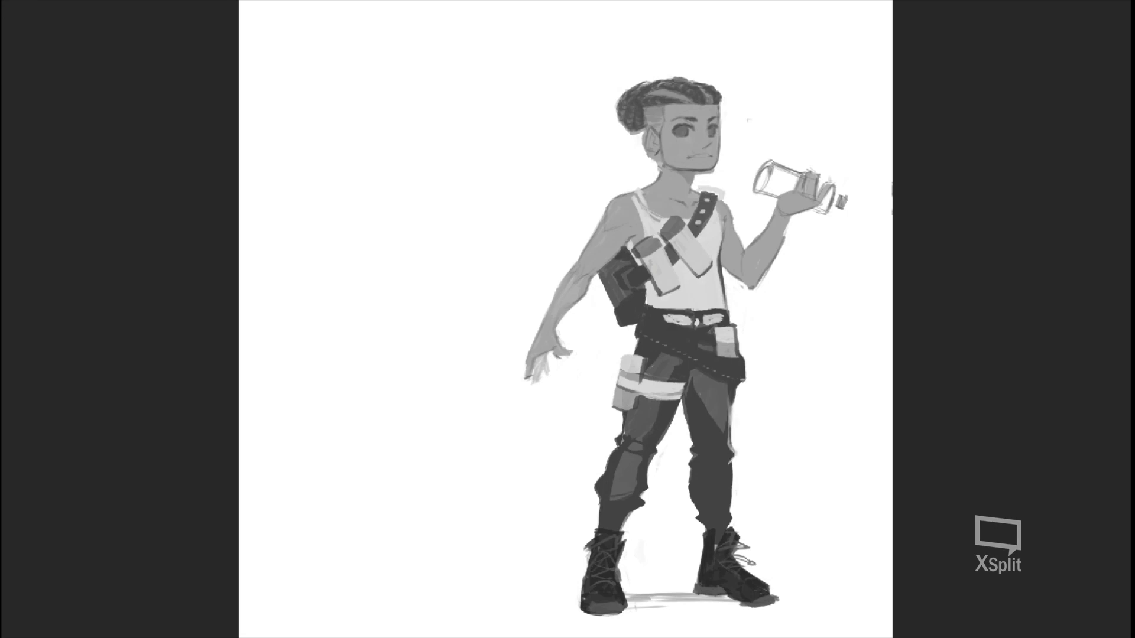
{"action": "left_click_drag", "start_coordinate": [723, 193], "coordinate": [700, 189]}
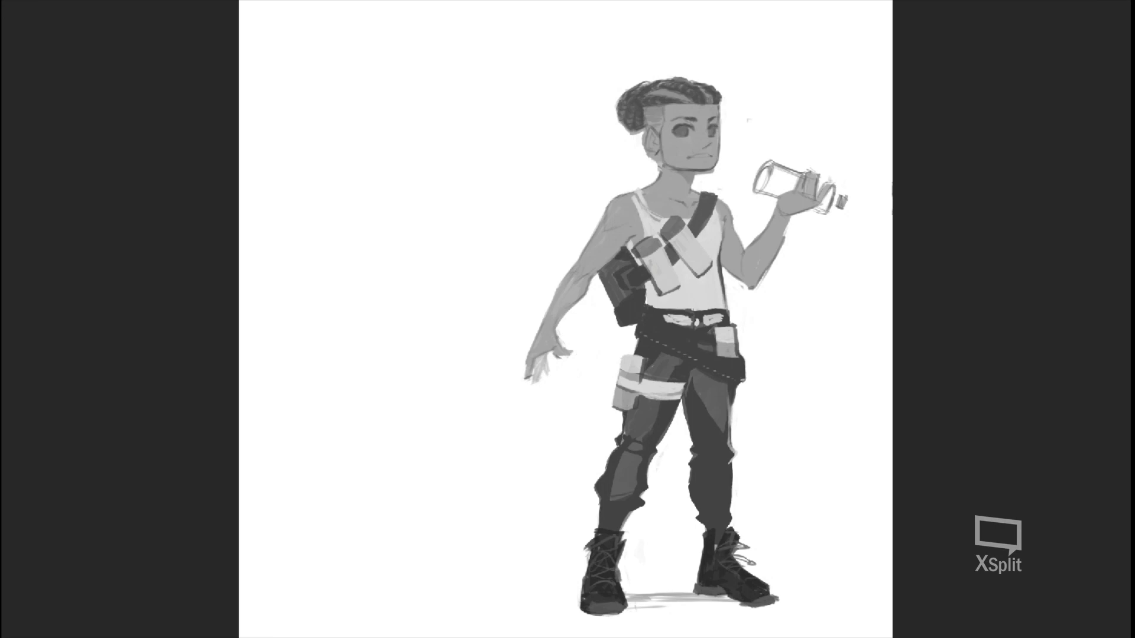